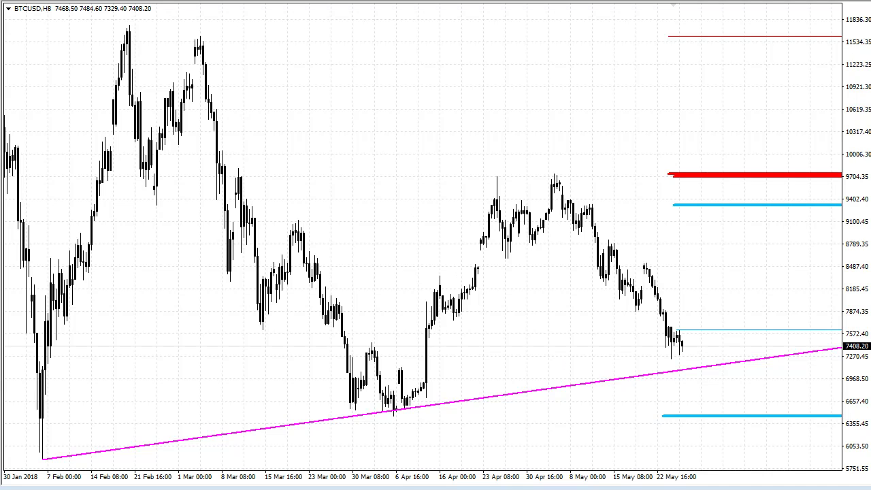
- Zoom the BTCUSD H8 chart so only 27 Mar to 24 May 2018 is displayed
{"action": "key", "text": "minus"}
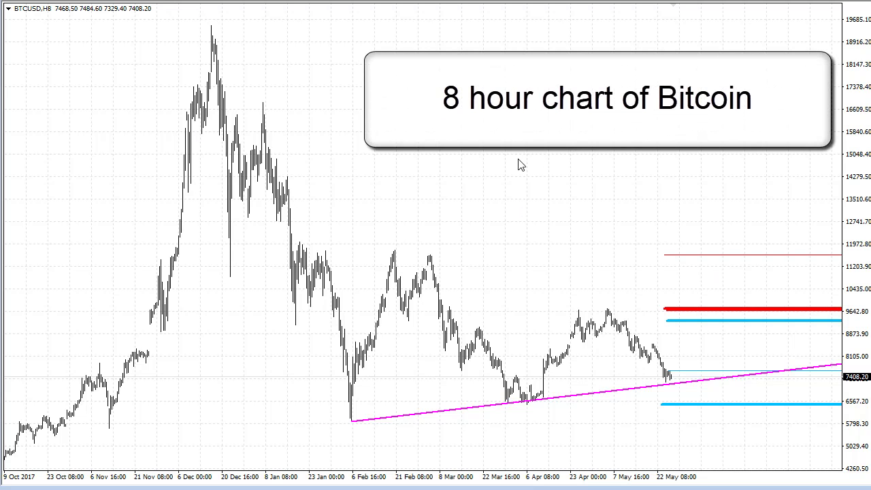
{"action": "key", "text": "plus"}
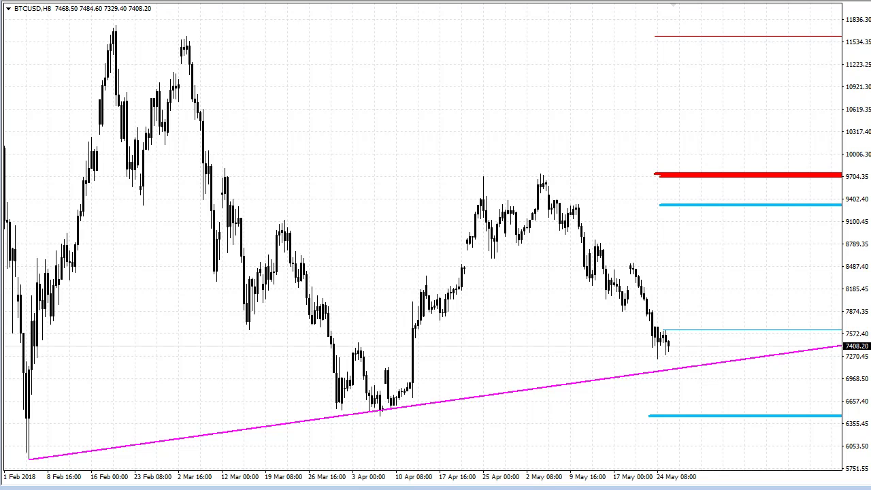
{"action": "key", "text": "plus"}
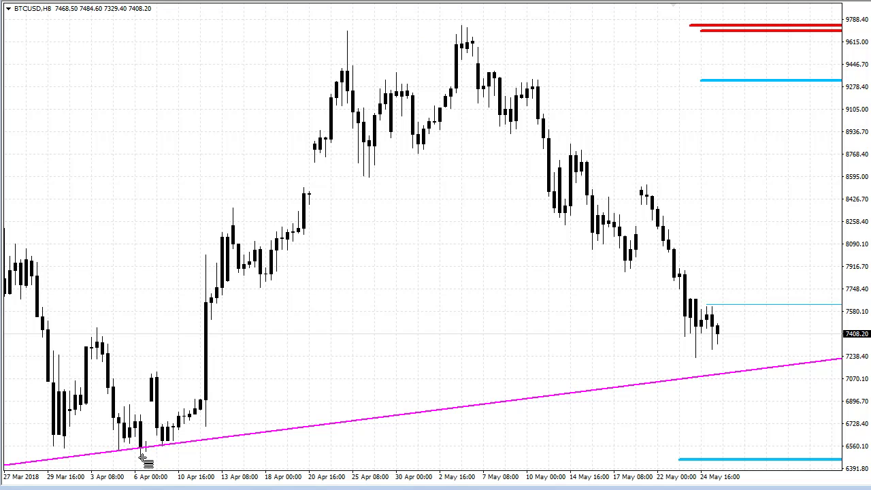
- Draw a Fibonacci retracement from the 6 Apr low to the early-May high, plus a red arrow to 61.8
{"action": "left_click_drag", "start_coordinate": [142, 457], "coordinate": [459, 23]}
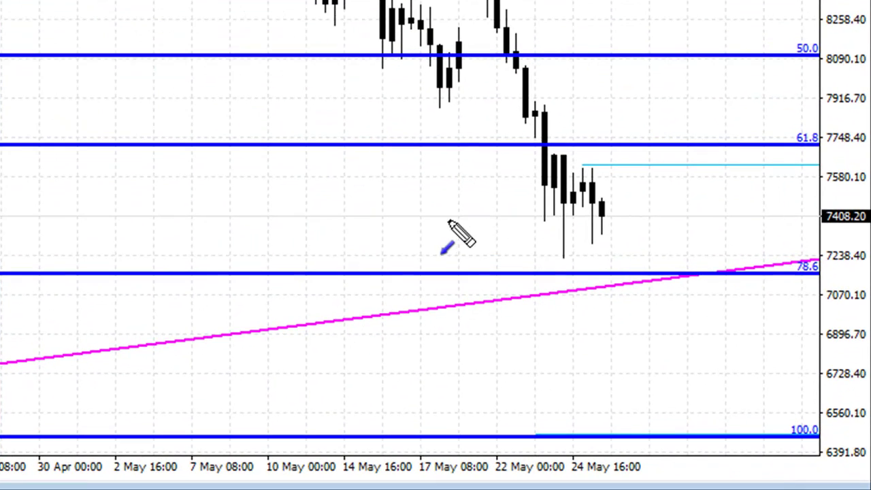
{"action": "key", "text": "r"}
{"action": "left_click_drag", "start_coordinate": [619, 334], "coordinate": [669, 282]}
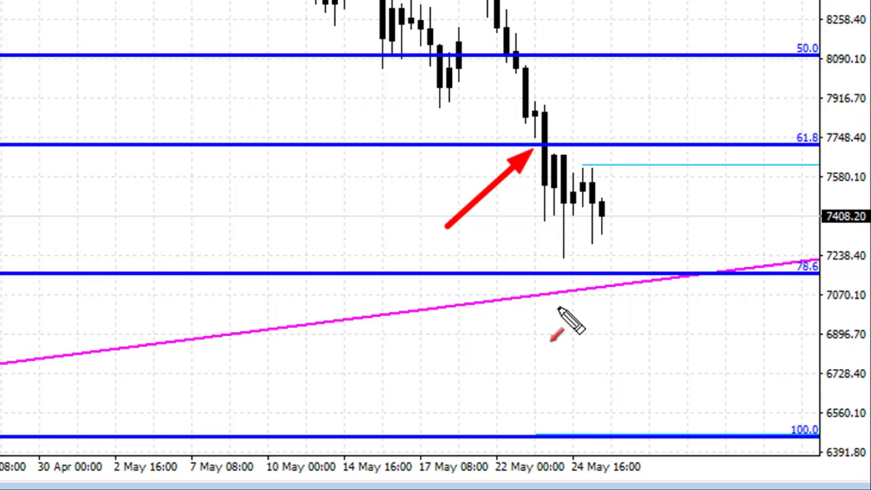
- Sketch red arrows toward the trendline and 78.6 crossing, circle the April low, then clear them
{"action": "left_click_drag", "start_coordinate": [631, 227], "coordinate": [750, 430]}
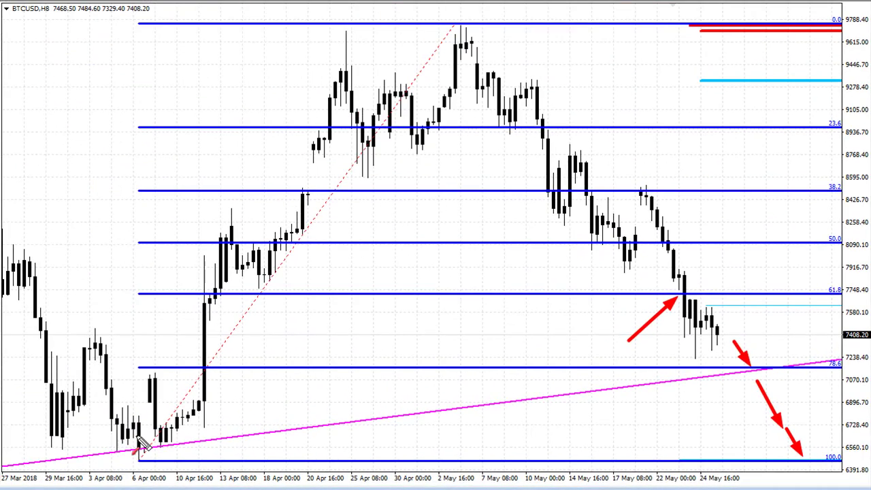
{"action": "mouse_move", "coordinate": [146, 422]}
{"action": "left_mouse_down"}
{"action": "mouse_move", "coordinate": [121, 441]}
{"action": "mouse_move", "coordinate": [172, 439]}
{"action": "left_mouse_up"}
{"action": "left_click_drag", "start_coordinate": [185, 483], "coordinate": [181, 484]}
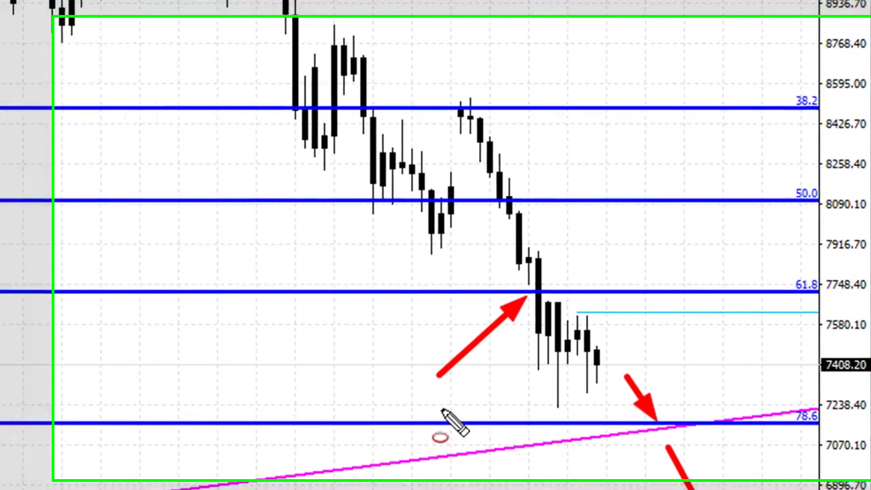
{"action": "left_click_drag", "start_coordinate": [727, 382], "coordinate": [776, 314]}
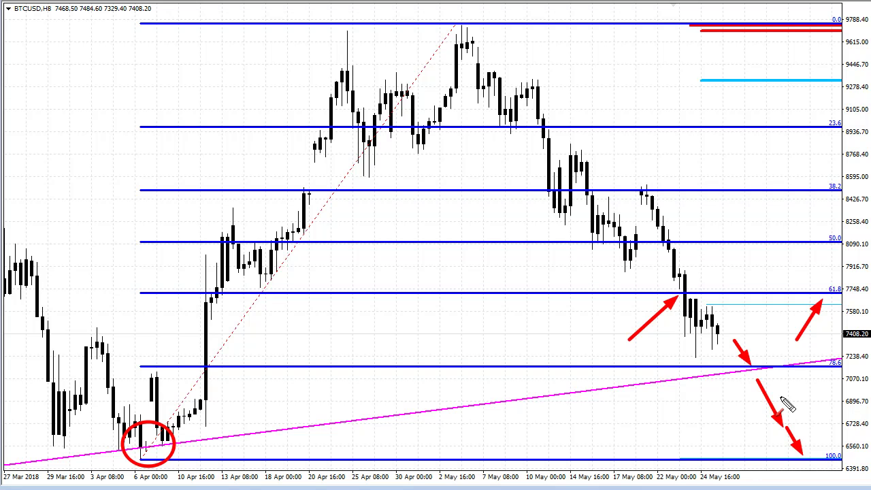
{"action": "key", "text": "Escape"}
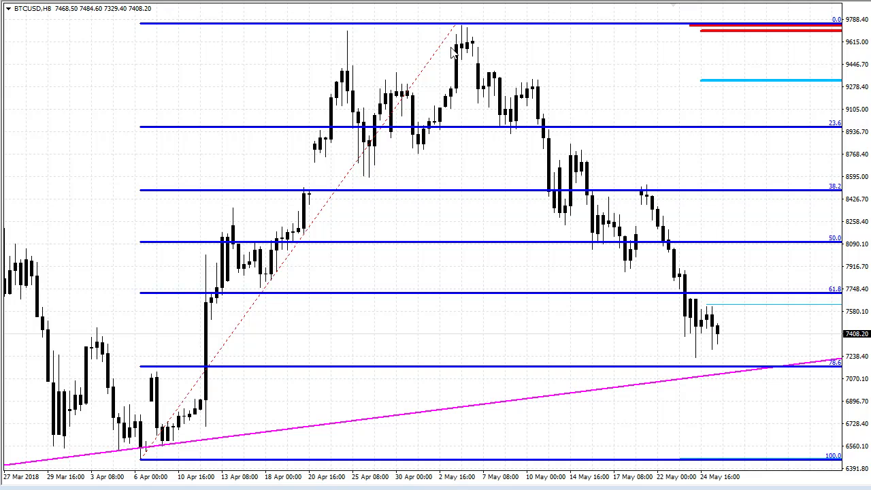
- Delete the Fibonacci retracement and clear a sketched arrow to the lower blue line
{"action": "key", "text": "BackSpace"}
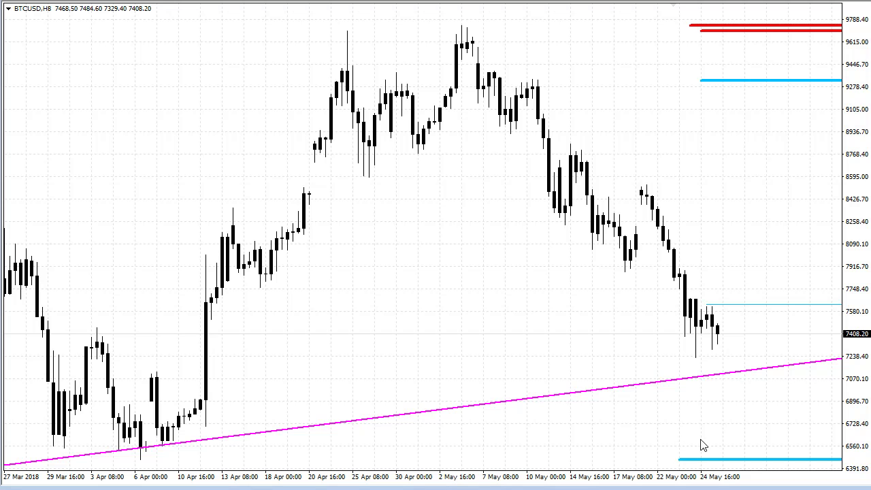
{"action": "left_click_drag", "start_coordinate": [698, 424], "coordinate": [729, 453]}
{"action": "key", "text": "Escape"}
- Rescale the chart to start in late January 2018, showing the whole rising trendline
{"action": "key", "text": "minus"}
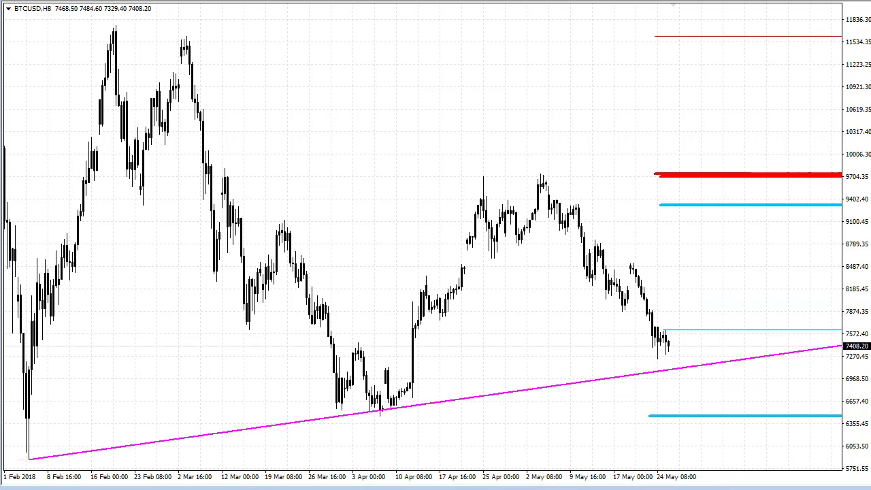
{"action": "key", "text": "minus"}
{"action": "key", "text": "plus"}
{"action": "scroll", "coordinate": [356, 127], "scroll_direction": "down", "scroll_amount": 3}
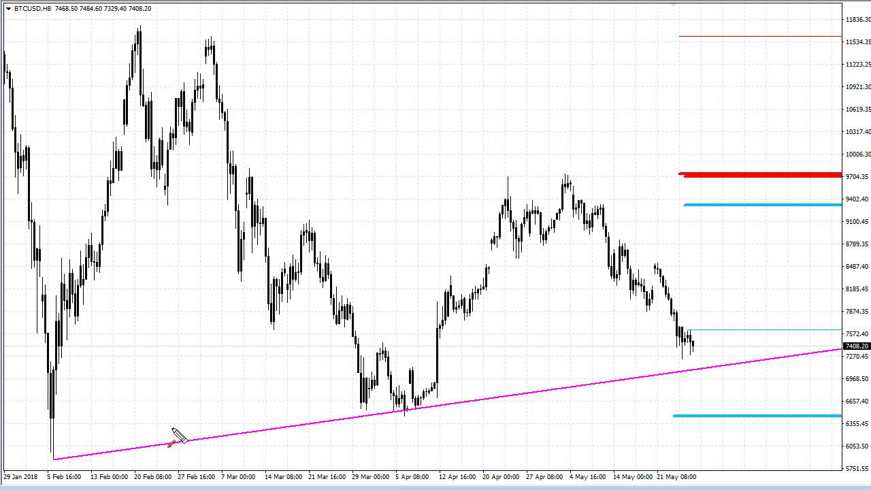
{"action": "left_click", "coordinate": [51, 456]}
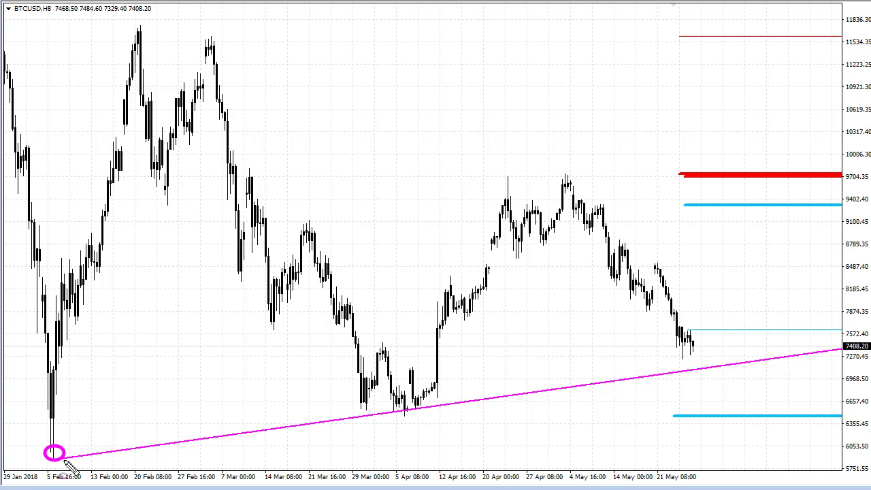
{"action": "left_click", "coordinate": [405, 407]}
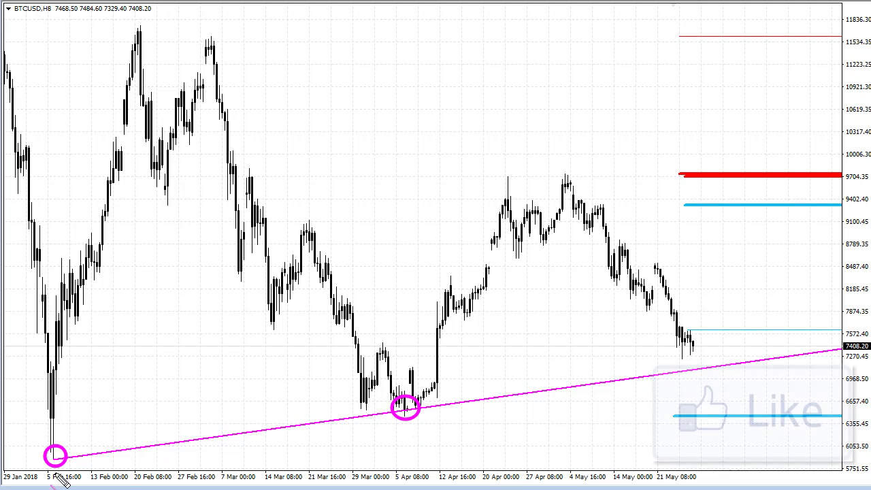
{"action": "mouse_move", "coordinate": [54, 456]}
{"action": "left_mouse_down"}
{"action": "mouse_move", "coordinate": [468, 383]}
{"action": "mouse_move", "coordinate": [856, 330]}
{"action": "mouse_move", "coordinate": [862, 356]}
{"action": "left_mouse_up"}
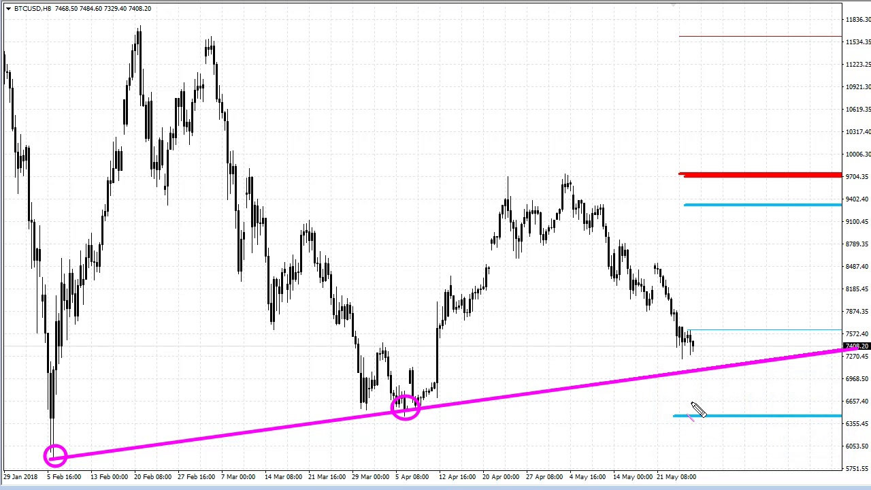
{"action": "mouse_move", "coordinate": [684, 431]}
{"action": "left_mouse_down"}
{"action": "mouse_move", "coordinate": [694, 380]}
{"action": "mouse_move", "coordinate": [720, 379]}
{"action": "mouse_move", "coordinate": [713, 383]}
{"action": "left_mouse_up"}
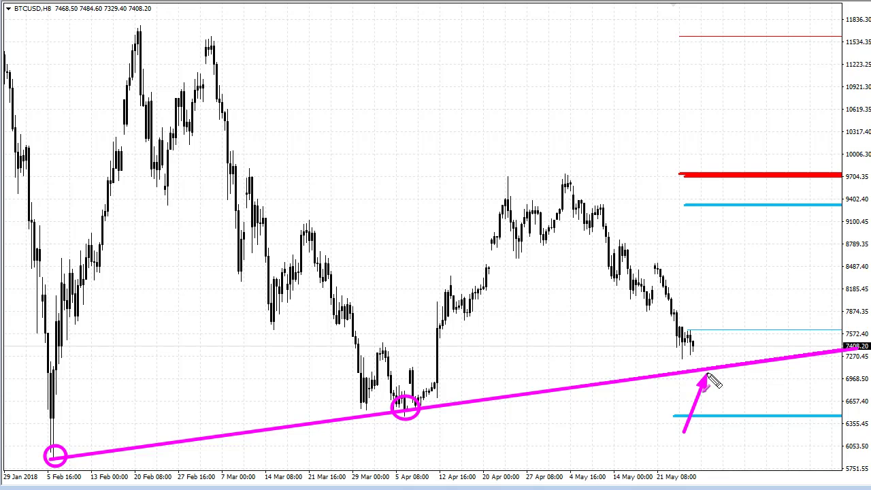
{"action": "left_click_drag", "start_coordinate": [697, 352], "coordinate": [711, 377]}
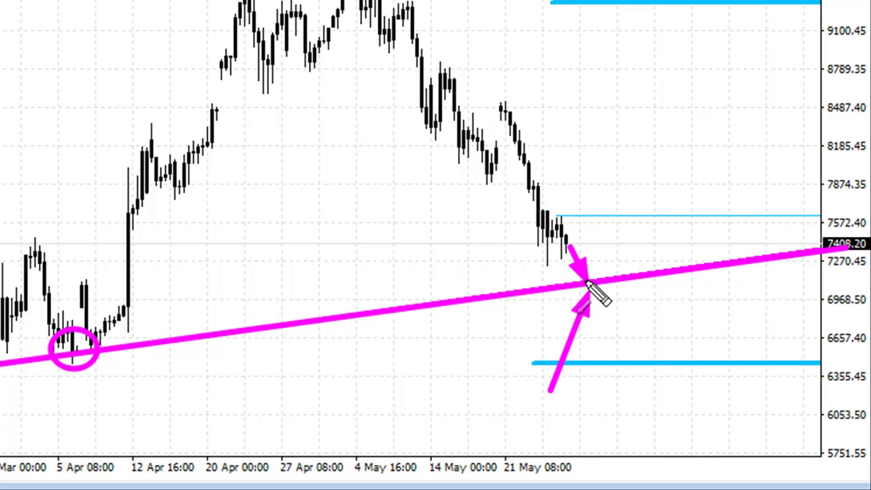
{"action": "left_click_drag", "start_coordinate": [589, 282], "coordinate": [622, 205]}
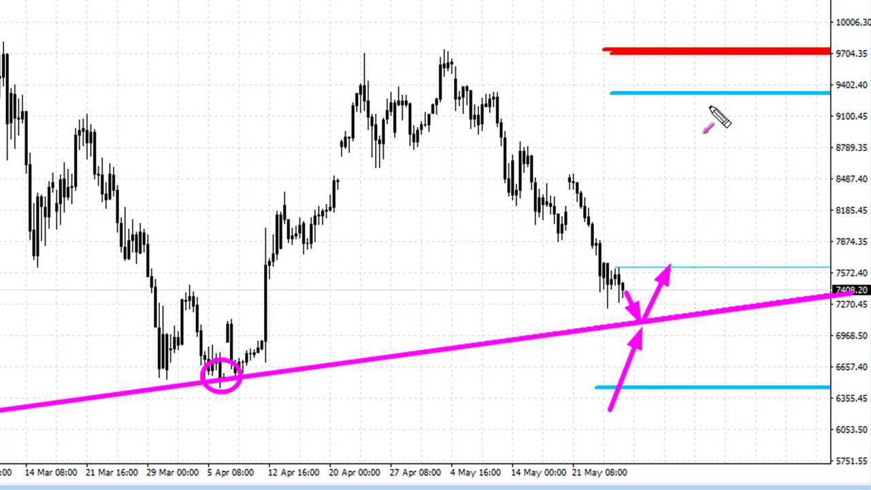
{"action": "key", "text": "Escape"}
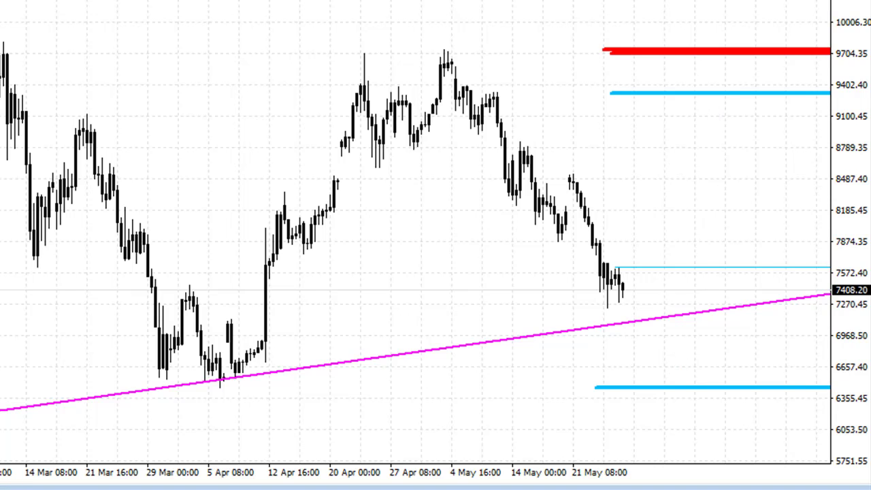
- Widen the candles, compress the price scale, and draw a red arrow down to the 6454.40 cyan line
{"action": "key", "text": "plus"}
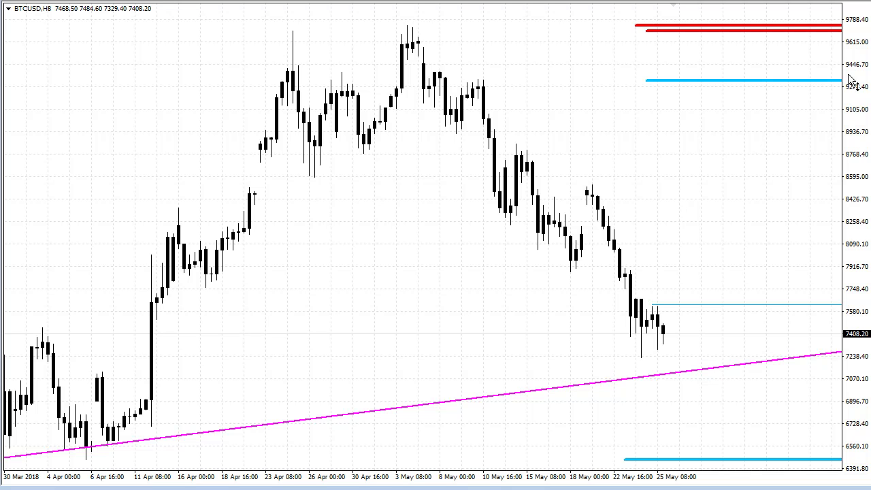
{"action": "scroll", "coordinate": [558, 326], "scroll_direction": "up", "scroll_amount": 2}
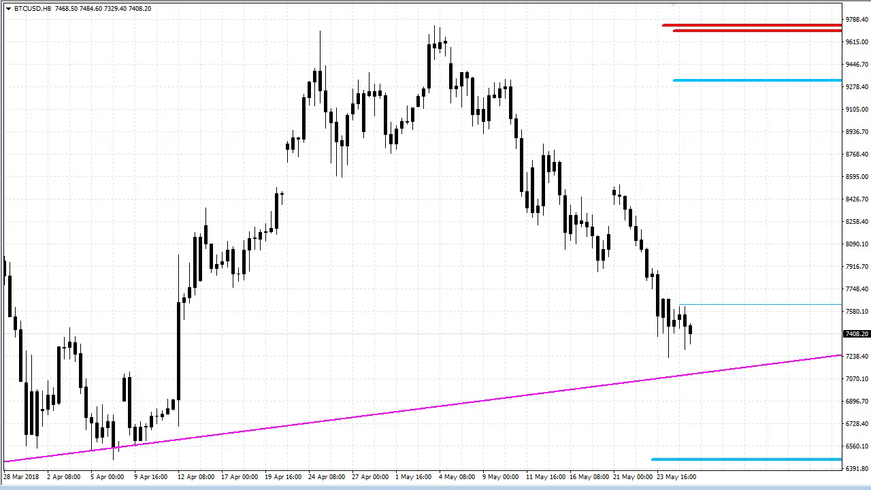
{"action": "left_click_drag", "start_coordinate": [865, 133], "coordinate": [866, 157]}
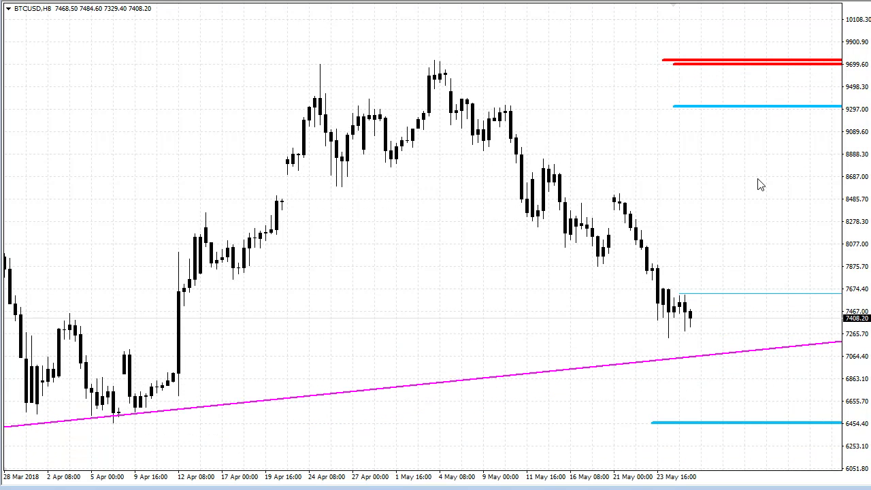
{"action": "key", "text": "t"}
{"action": "mouse_move", "coordinate": [624, 349]}
{"action": "left_mouse_down"}
{"action": "mouse_move", "coordinate": [679, 412]}
{"action": "mouse_move", "coordinate": [699, 418]}
{"action": "left_mouse_up"}
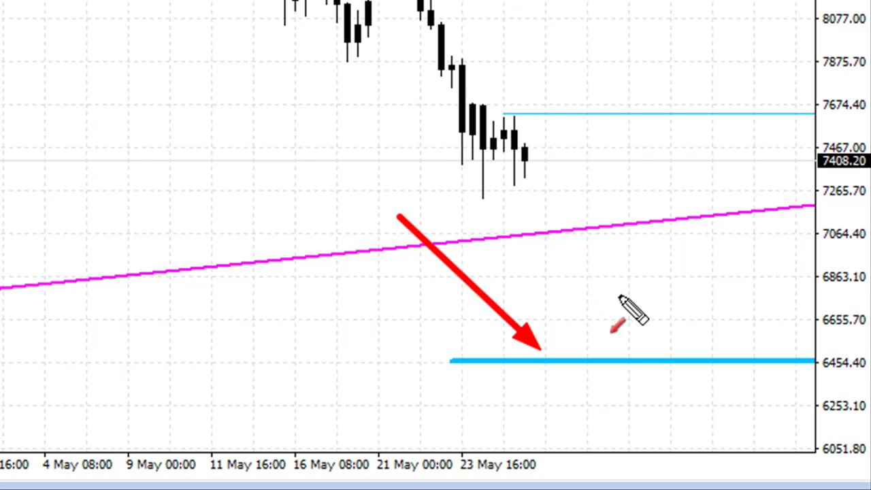
- Redraw the red arrow from the latest candle down to the cyan line, then add an upward rebound arrow
{"action": "mouse_move", "coordinate": [566, 250]}
{"action": "left_mouse_down"}
{"action": "mouse_move", "coordinate": [576, 337]}
{"action": "mouse_move", "coordinate": [556, 344]}
{"action": "left_mouse_up"}
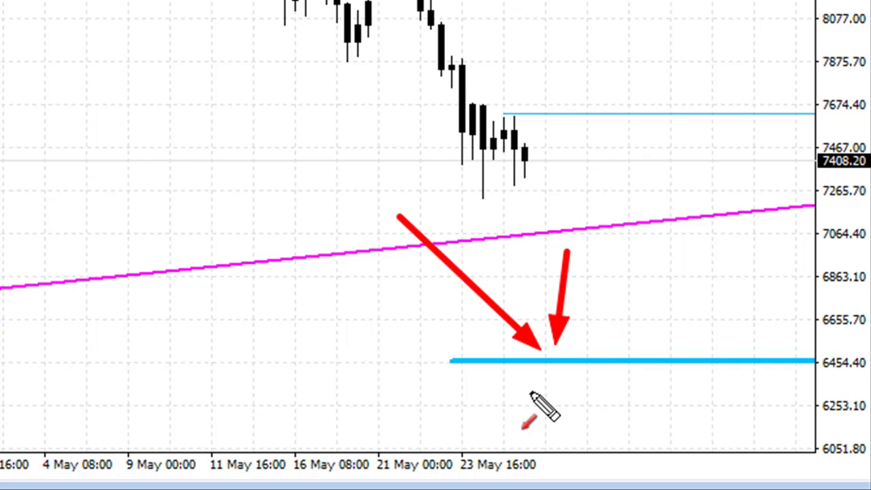
{"action": "mouse_move", "coordinate": [550, 177]}
{"action": "left_mouse_down"}
{"action": "mouse_move", "coordinate": [650, 350]}
{"action": "mouse_move", "coordinate": [643, 362]}
{"action": "left_mouse_up"}
{"action": "key", "text": "ctrl+z"}
{"action": "key", "text": "ctrl+z"}
{"action": "key", "text": "ctrl+z"}
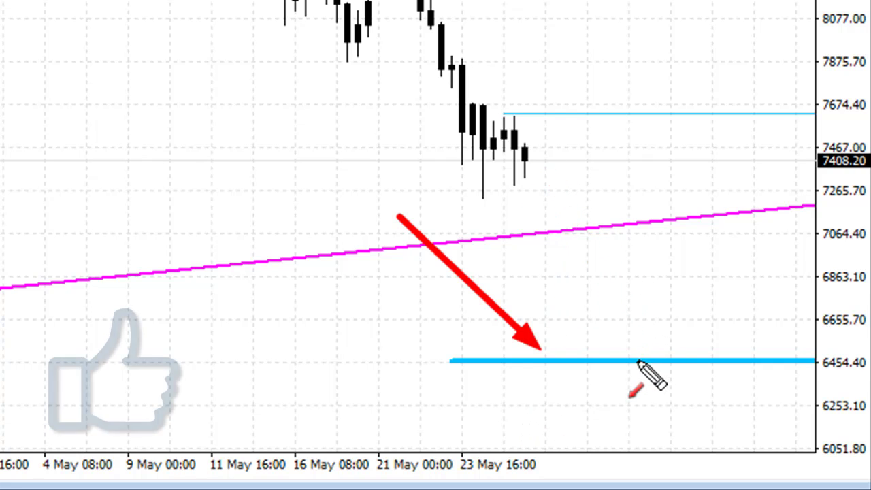
{"action": "mouse_move", "coordinate": [548, 207]}
{"action": "left_mouse_down"}
{"action": "mouse_move", "coordinate": [617, 351]}
{"action": "mouse_move", "coordinate": [640, 364]}
{"action": "left_mouse_up"}
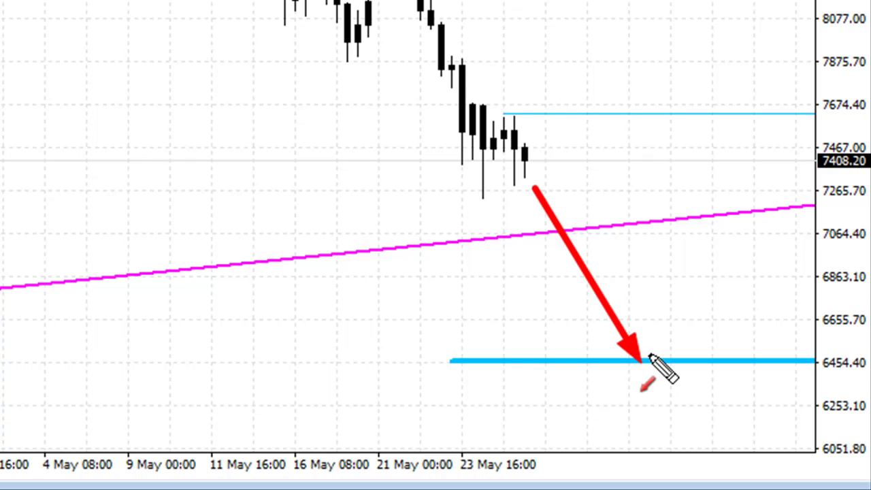
{"action": "left_click_drag", "start_coordinate": [646, 355], "coordinate": [691, 236]}
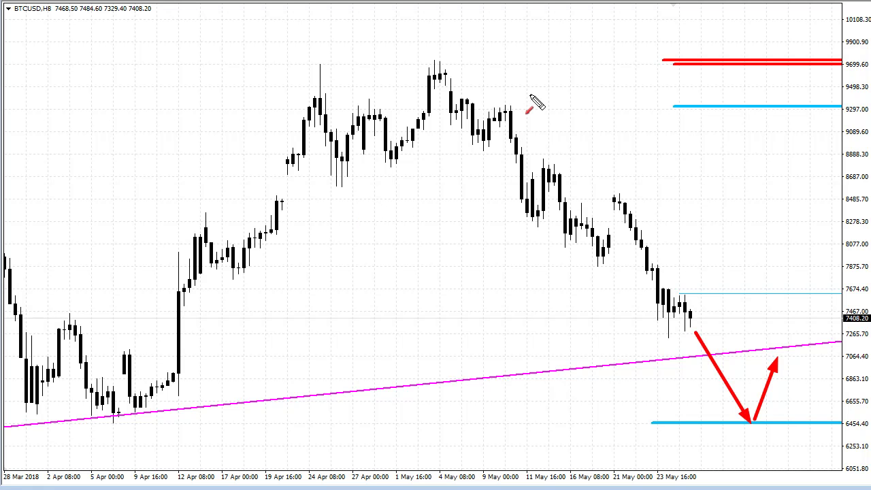
- Draw a magenta arrow pointing right at the red resistance line near 9700
{"action": "left_click_drag", "start_coordinate": [459, 57], "coordinate": [637, 72]}
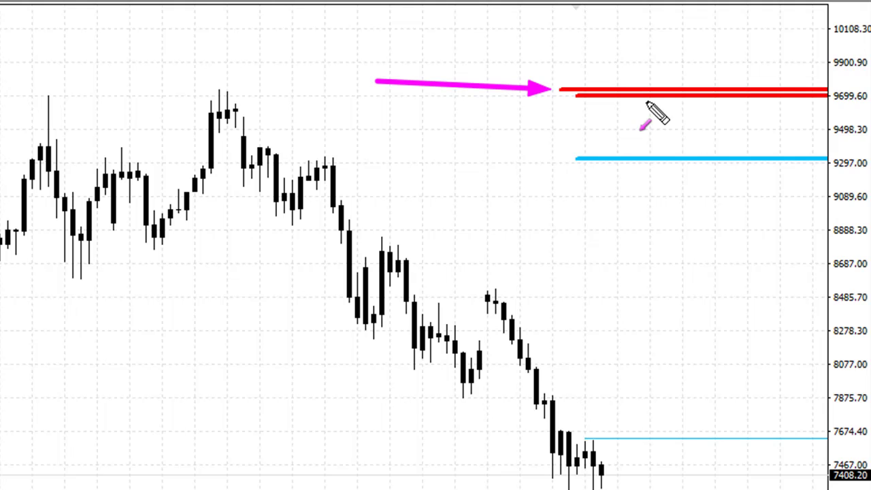
- Sketch magenta upward arrows on the right side, ending with one pointing up at the lower blue line
{"action": "left_click_drag", "start_coordinate": [640, 412], "coordinate": [711, 243]}
{"action": "left_click_drag", "start_coordinate": [730, 214], "coordinate": [759, 107]}
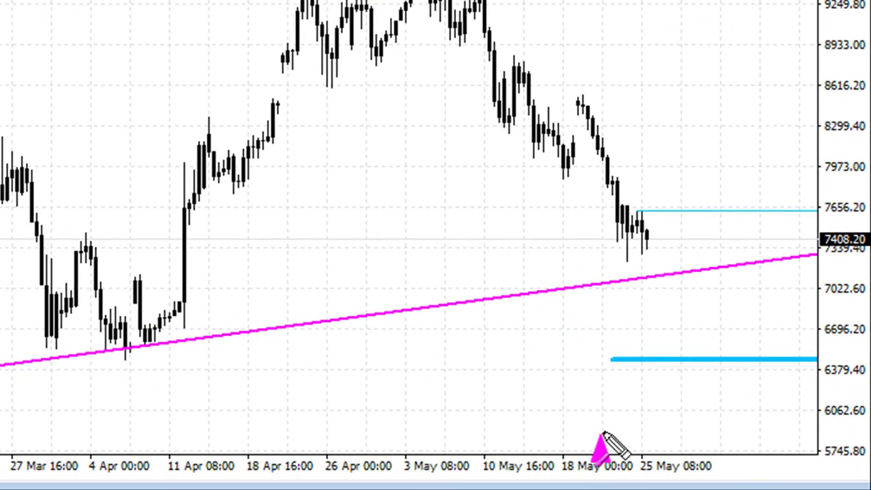
{"action": "left_click_drag", "start_coordinate": [602, 435], "coordinate": [660, 377]}
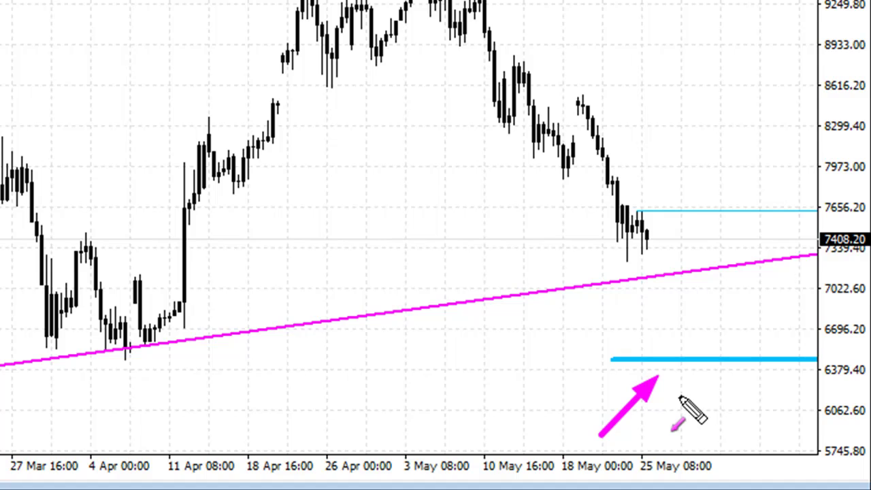